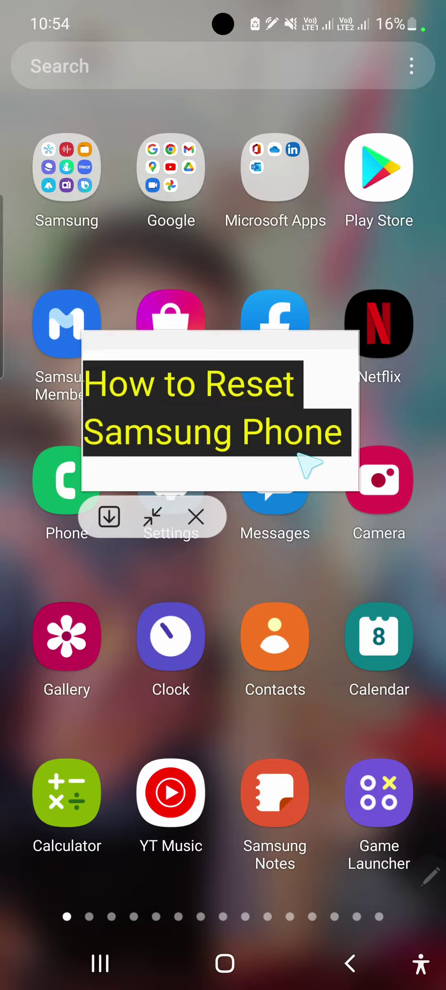
Search the home screen apps for 'se' and launch Settings from the results.
left_click(178, 73)
left_click(89, 773)
left_click(112, 708)
type("se")
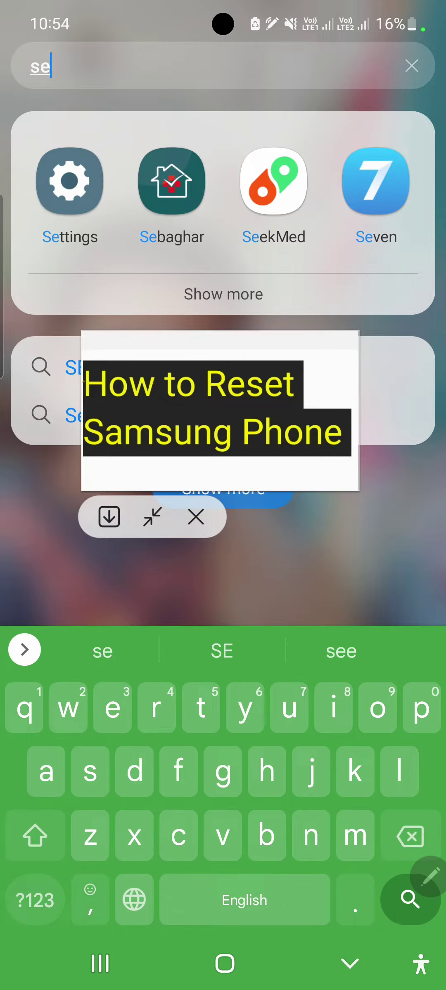
left_click(70, 186)
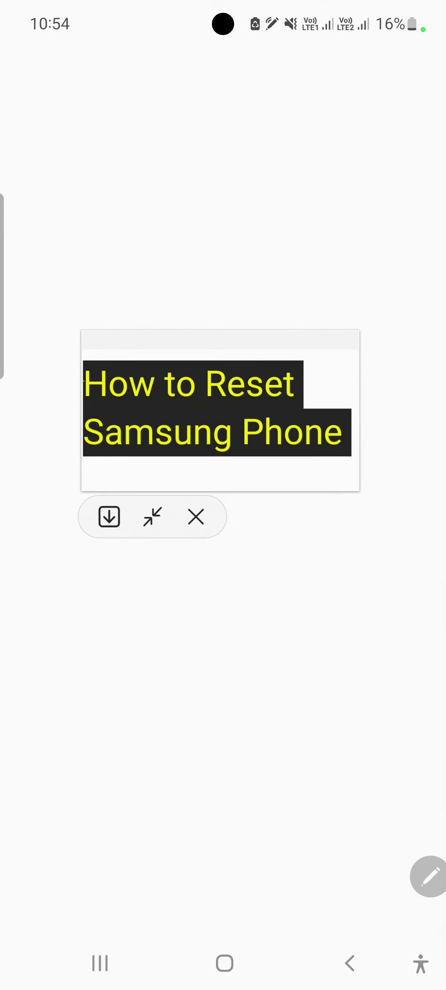
left_click(152, 517)
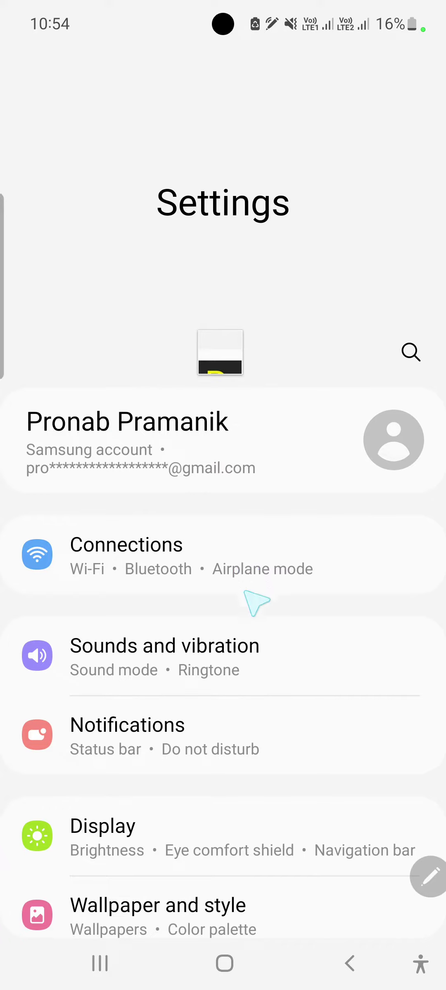
Scroll down the Settings list, enter General management and choose its Reset option.
mouse_move(267, 770)
left_mouse_down()
mouse_move(258, 702)
mouse_move(248, 279)
left_mouse_up()
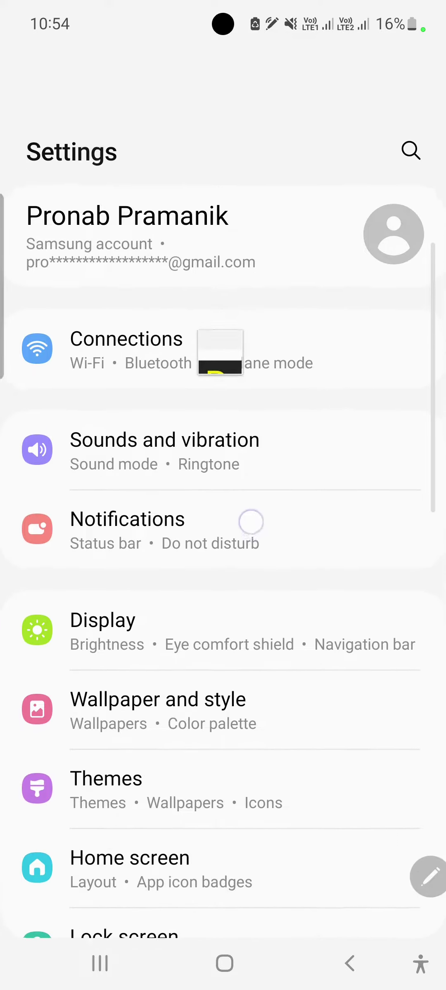
mouse_move(233, 774)
left_mouse_down()
mouse_move(228, 693)
mouse_move(240, 582)
mouse_move(239, 680)
mouse_move(239, 583)
left_mouse_up()
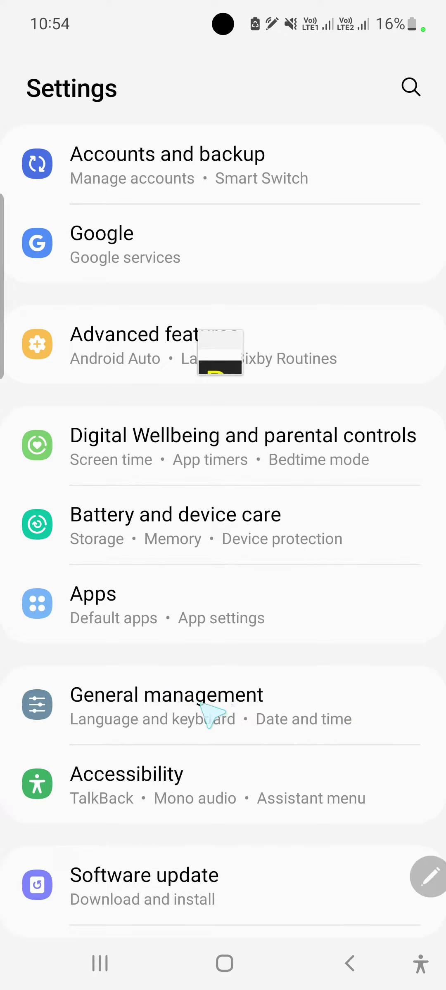
left_click(217, 701)
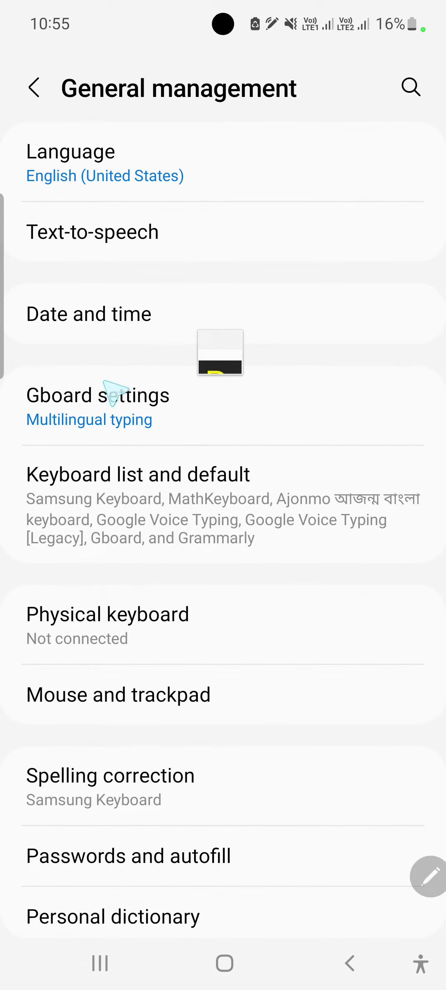
left_click_drag(116, 882, 70, 480)
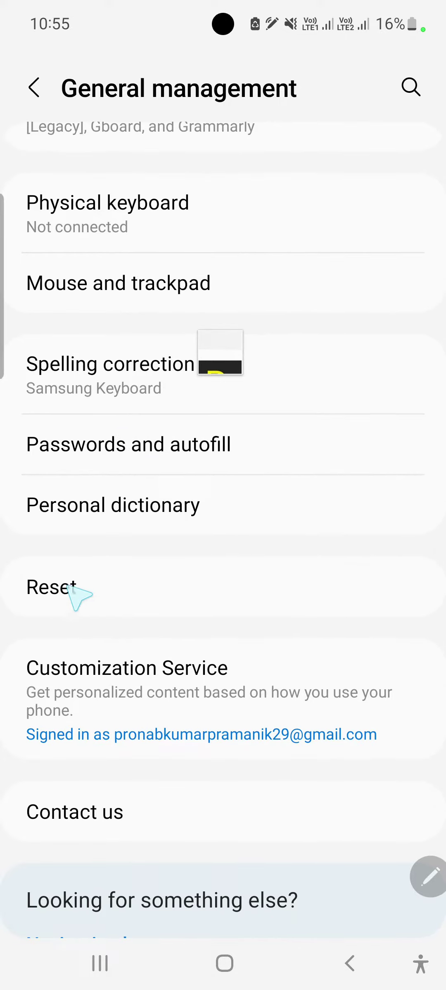
left_click(68, 588)
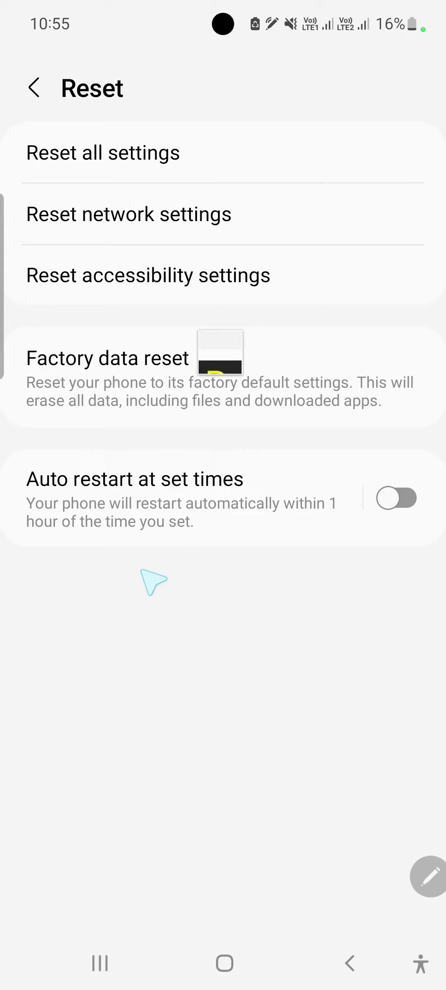
Scroll the Reset page and select Factory data reset.
left_click_drag(221, 354, 264, 225)
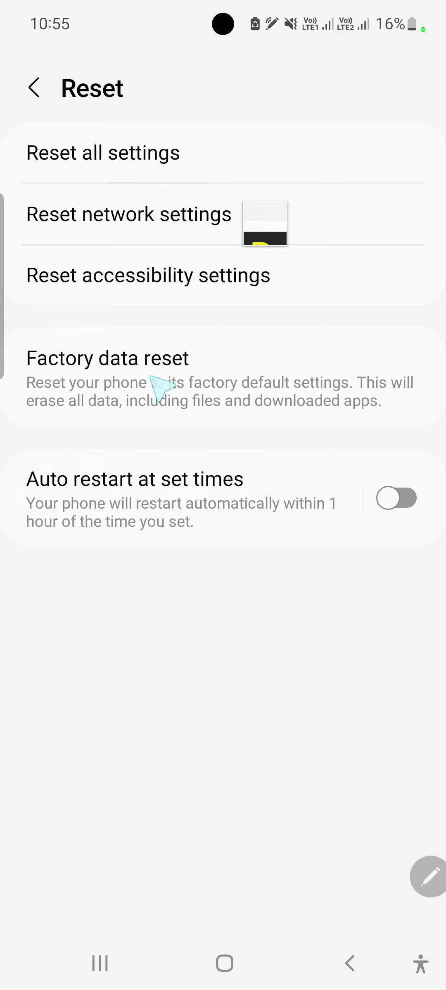
left_click(174, 366)
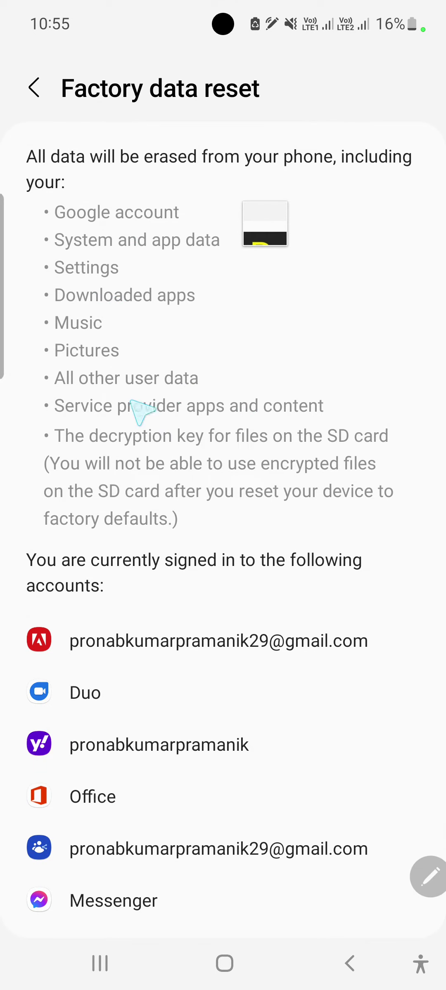
scroll(239, 511, "down", 8)
scroll(247, 514, "down", 8)
scroll(254, 519, "down", 8)
scroll(264, 511, "down", 8)
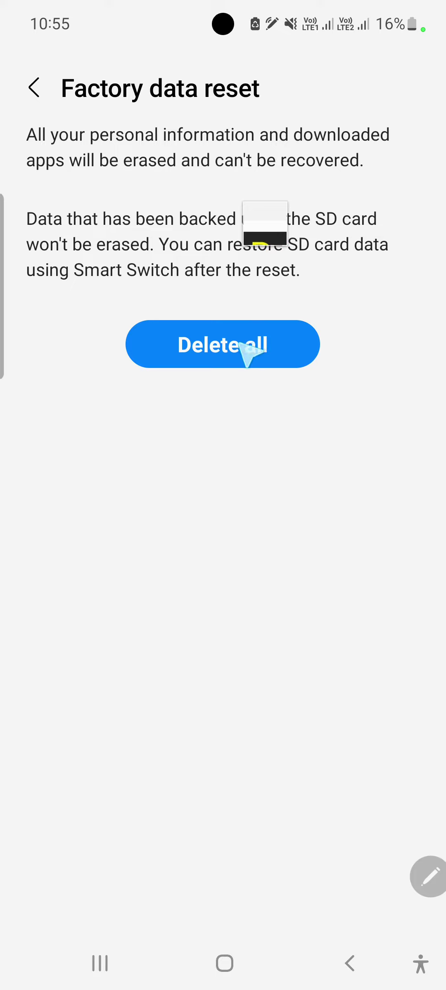
Scroll through the data-to-be-erased list and tap Reset to reach the final confirmation.
left_click_drag(265, 225, 217, 554)
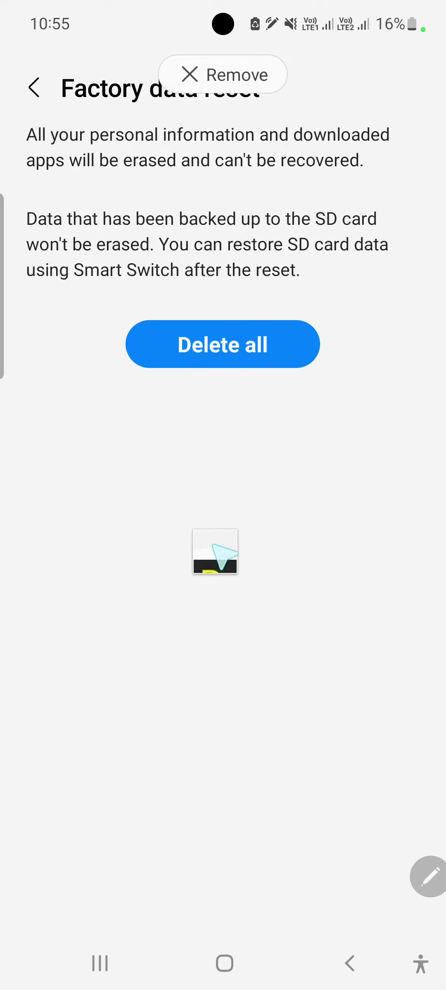
left_click(216, 553)
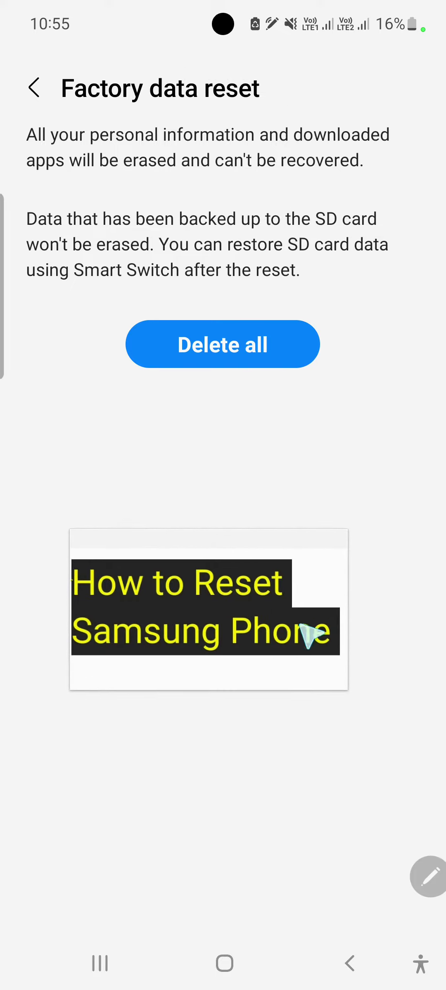
left_click(252, 631)
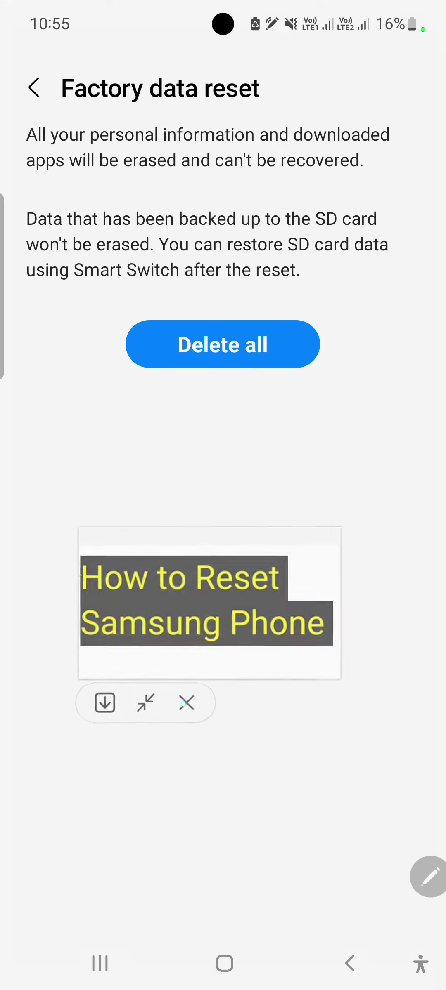
left_click(186, 703)
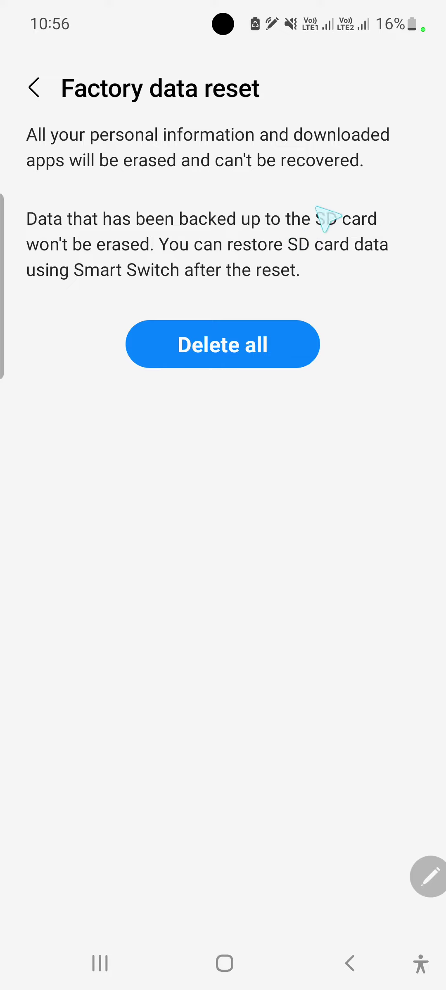
Confirm Delete all and accept 'Turn on Mobile data?' with Turn on.
left_click(259, 352)
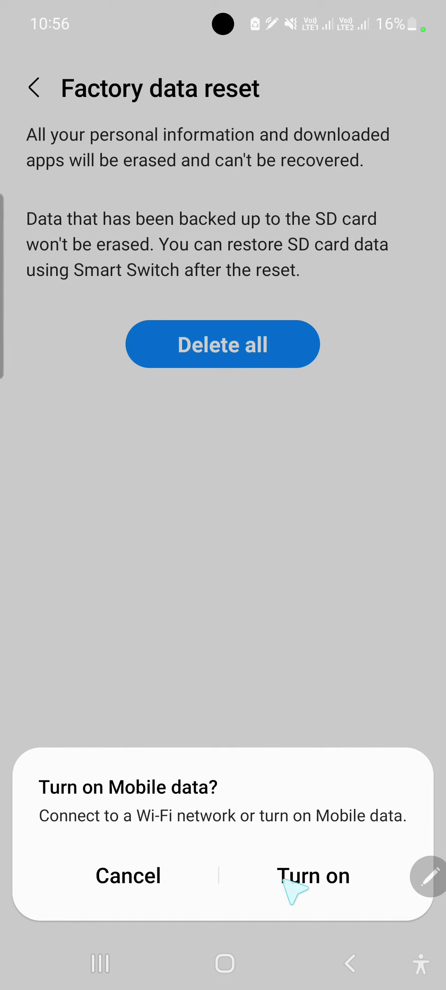
left_click(324, 876)
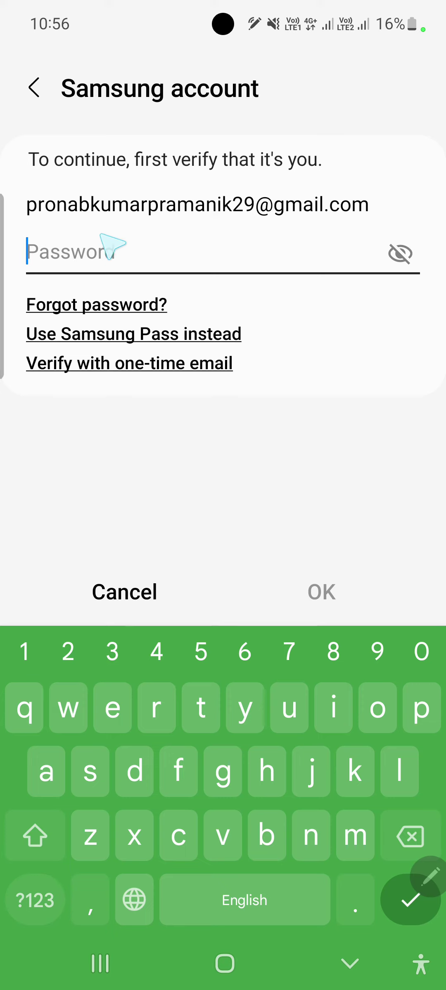
Type the Samsung account password into the verification field using the on-screen keyboard.
left_click(178, 772)
left_click(222, 771)
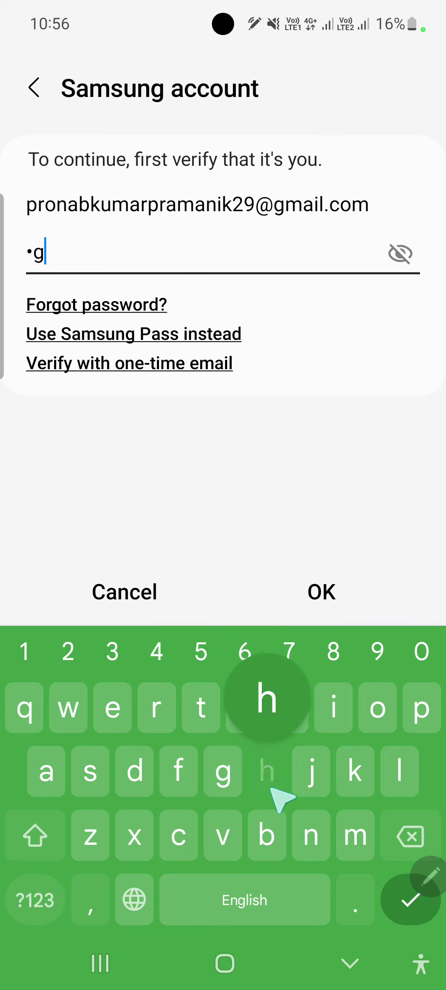
left_click(266, 771)
left_click(311, 771)
left_click(266, 772)
left_click(355, 771)
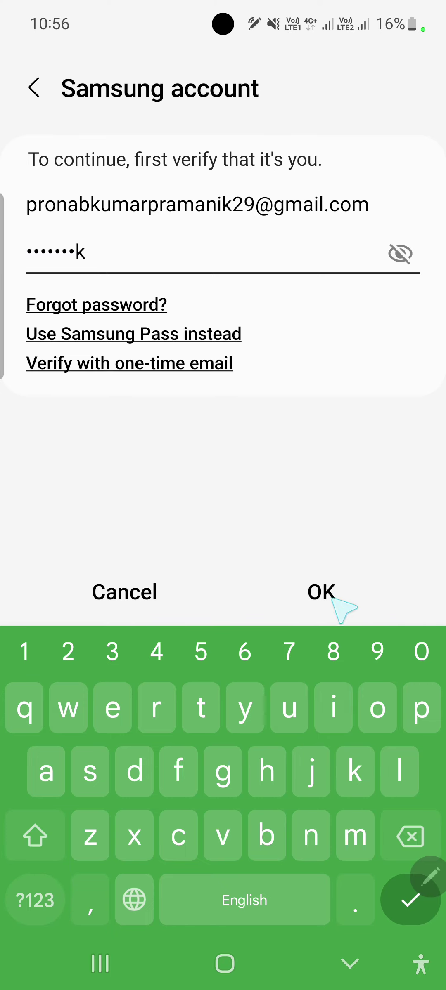